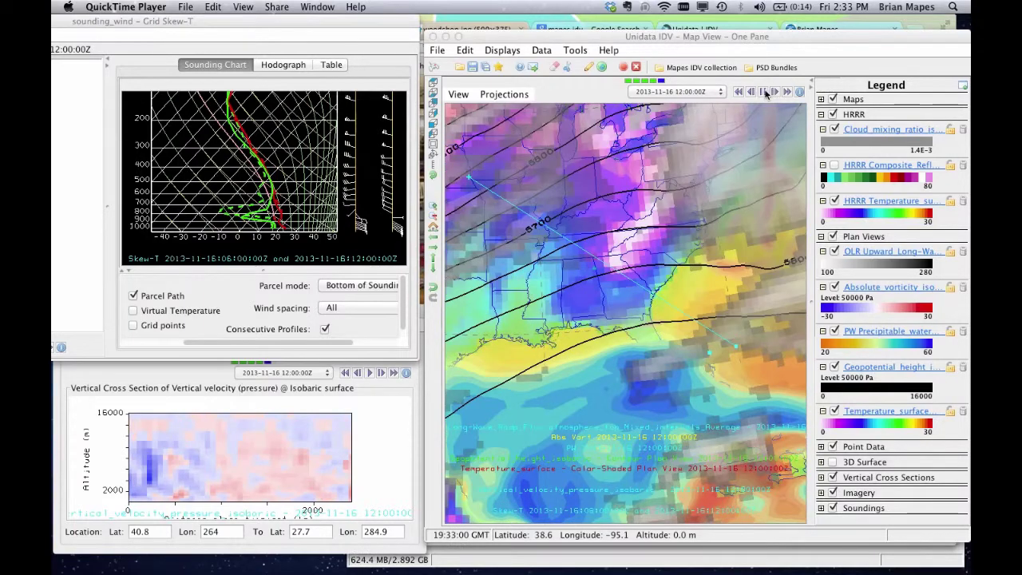
In Chrome, open the RSMAS Mapes IDV plugin result from the 'mapes idv' search in a new tab
{"action": "left_click", "coordinate": [760, 22]}
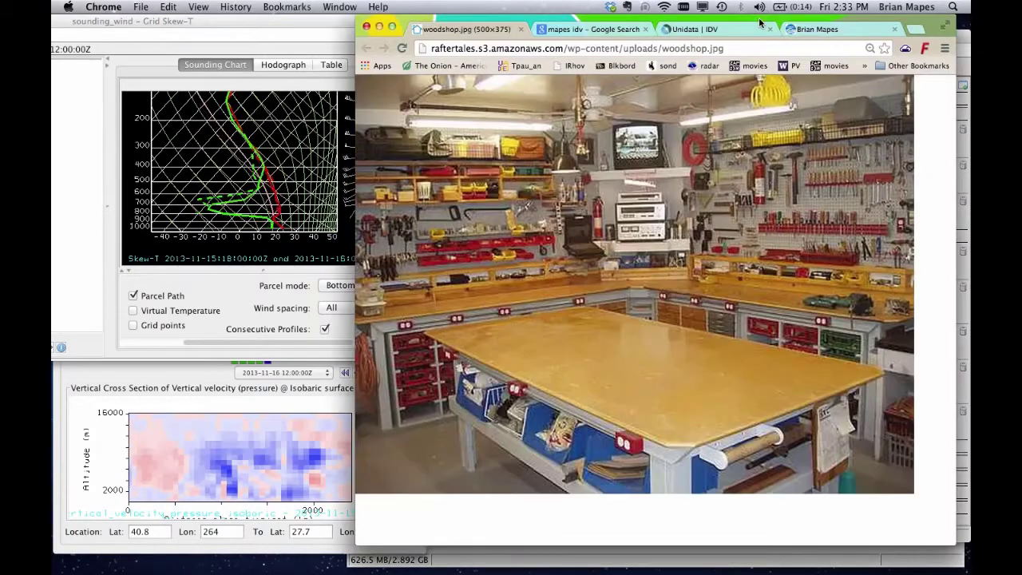
{"action": "left_click", "coordinate": [578, 32]}
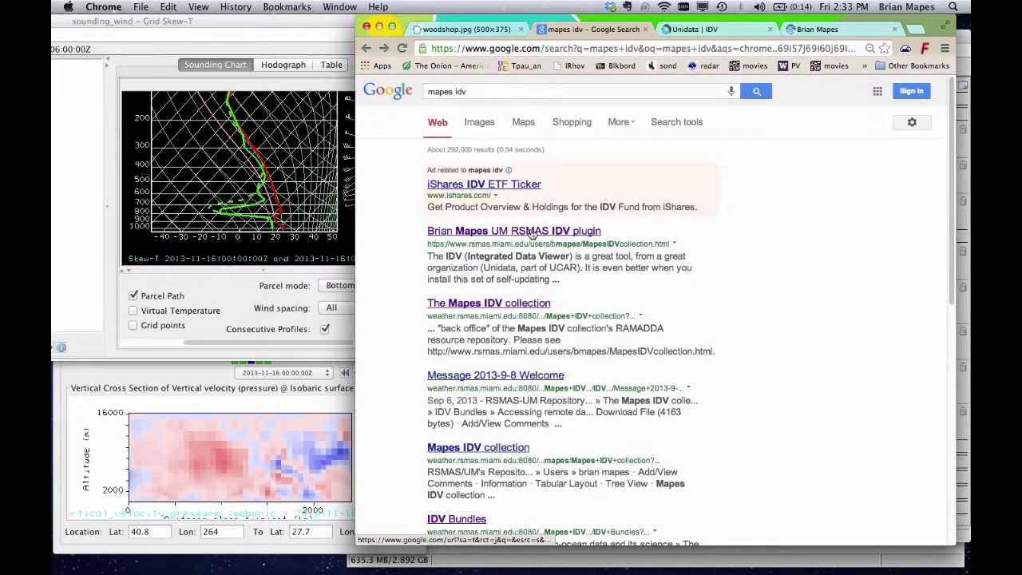
{"action": "left_click", "coordinate": [531, 232], "text": "super"}
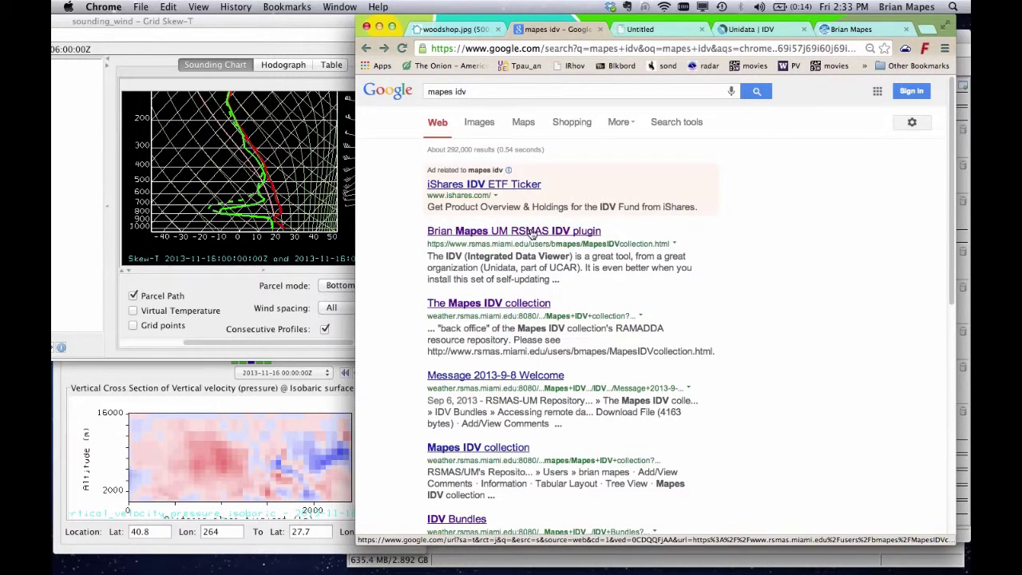
{"action": "left_click", "coordinate": [657, 29]}
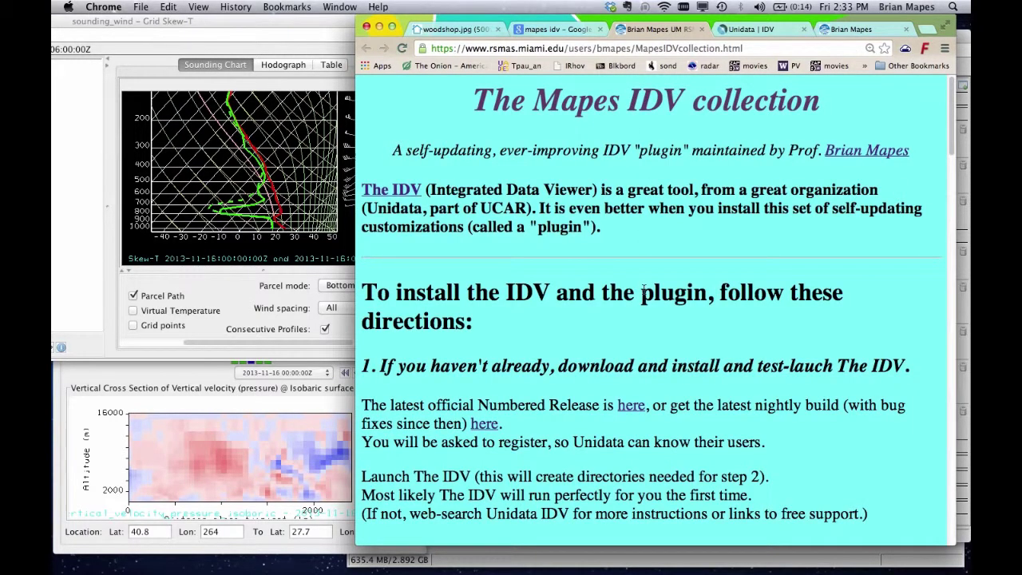
Scroll the collection page to the plugin's step 2 install instructions, then return to the search results
{"action": "scroll", "coordinate": [643, 292], "scroll_direction": "down", "scroll_amount": 9}
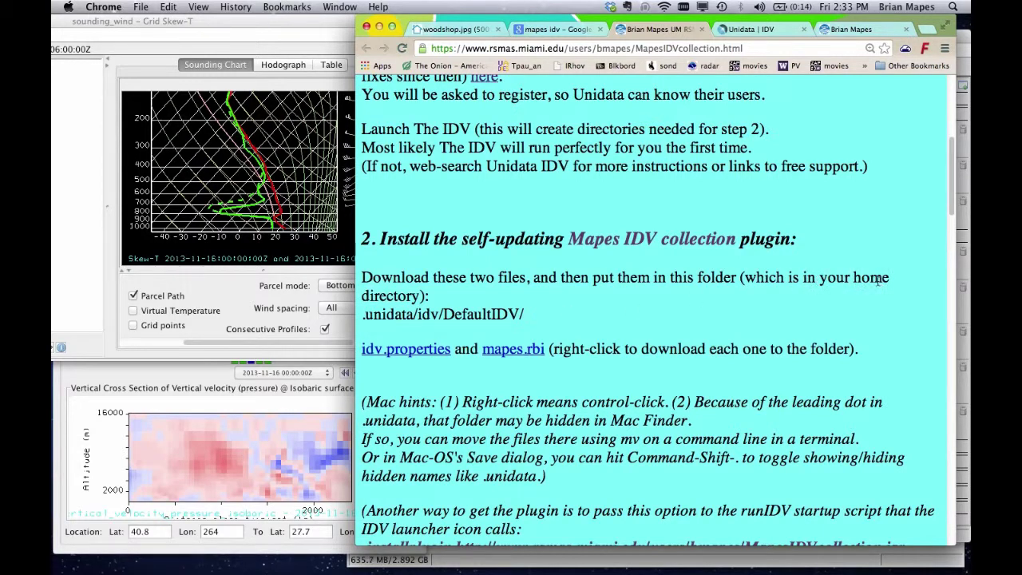
{"action": "scroll", "coordinate": [801, 300], "scroll_direction": "down", "scroll_amount": 1}
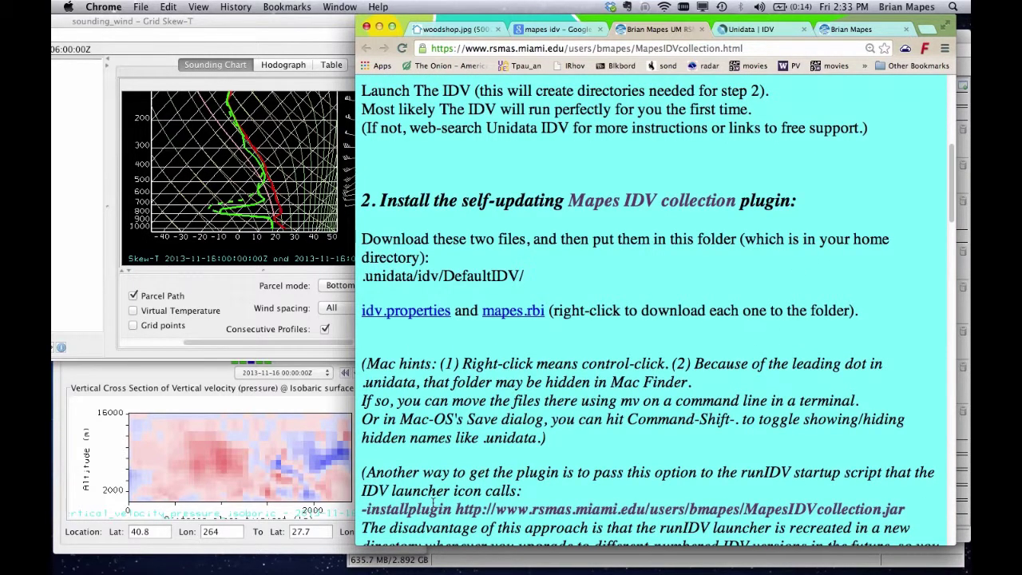
{"action": "left_click", "coordinate": [556, 32]}
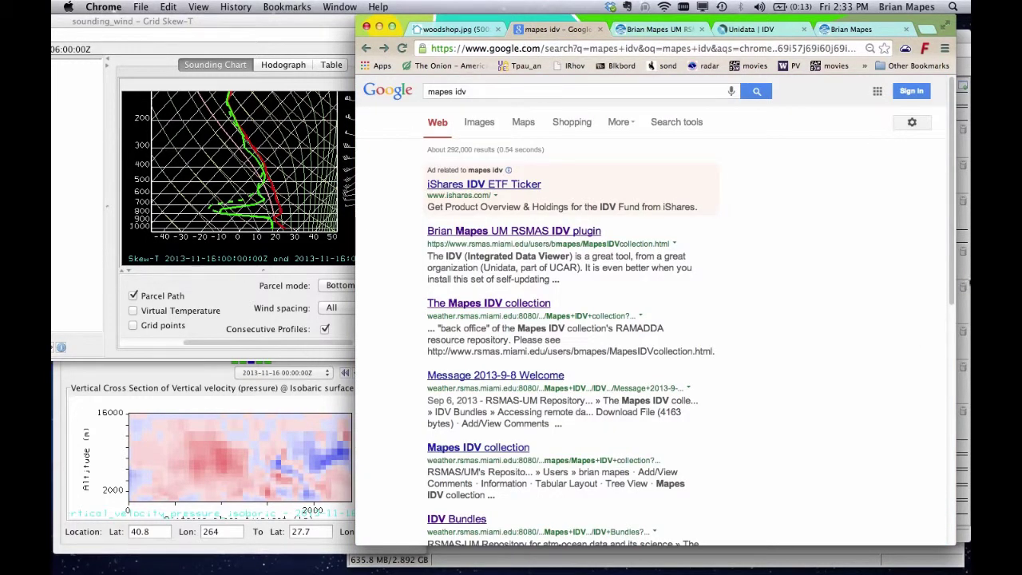
Bring IDV forward and browse the Mapes IDV collection and PSD Bundles menus without loading anything
{"action": "left_click", "coordinate": [967, 280]}
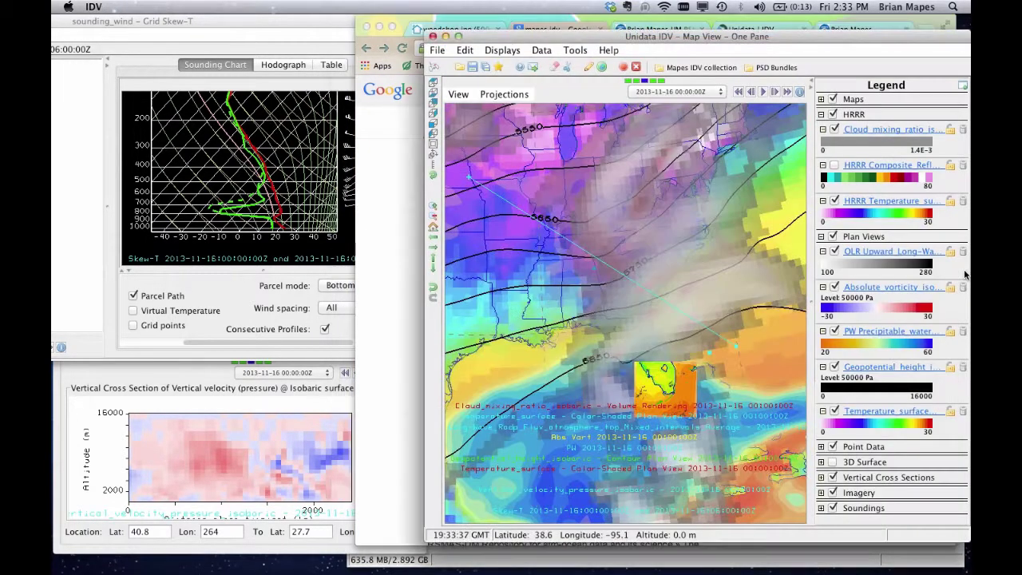
{"action": "left_click", "coordinate": [700, 68]}
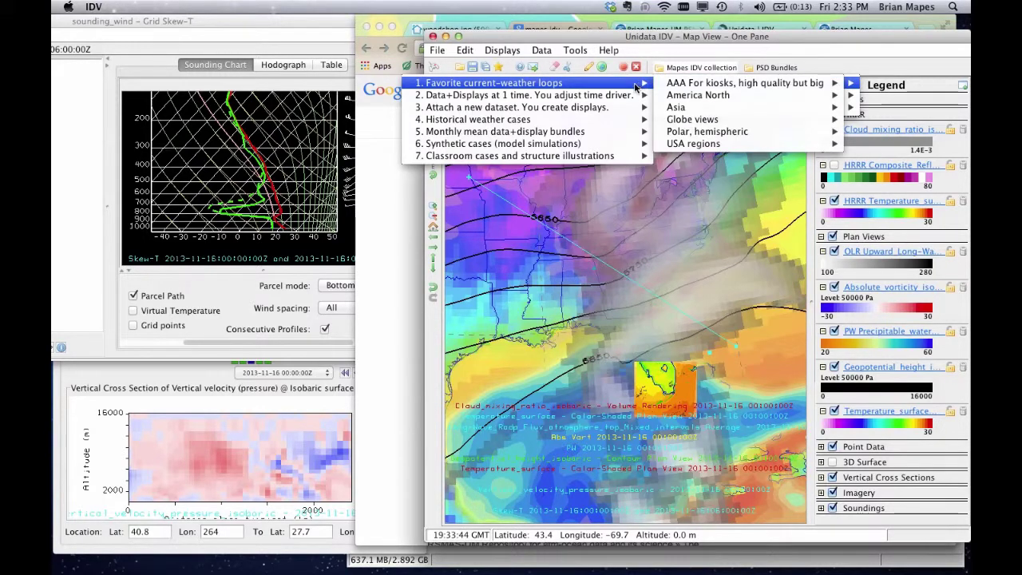
{"action": "left_click", "coordinate": [776, 68]}
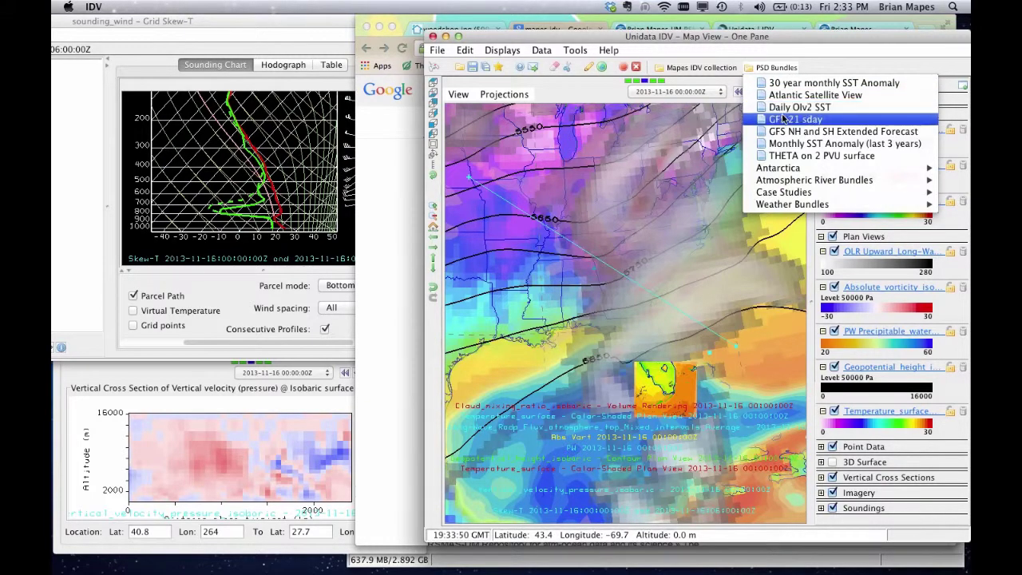
{"action": "left_click", "coordinate": [778, 69]}
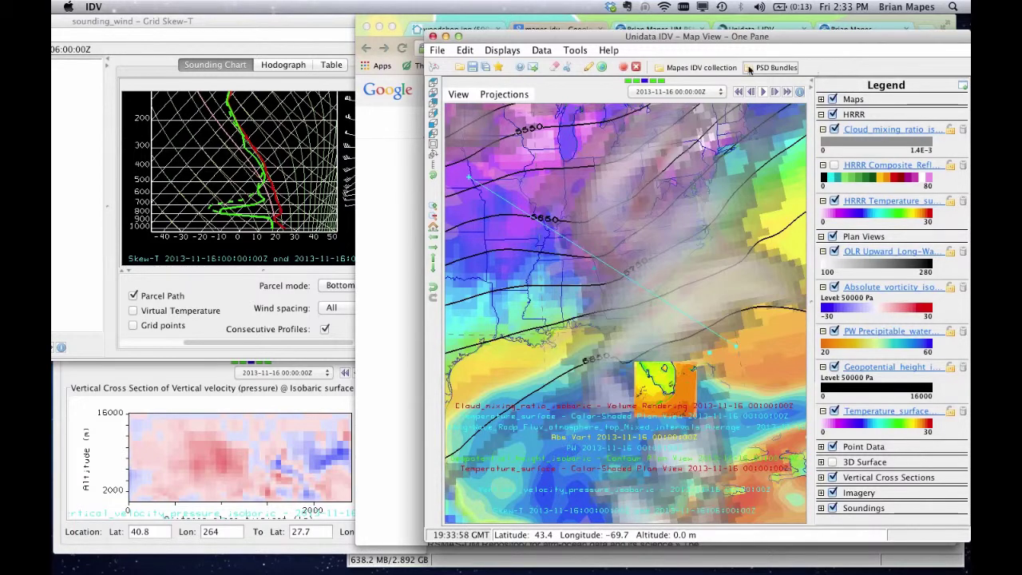
Browse Mapes IDV collection > Accessing online data servers > Favorite current-weather loops, loading none
{"action": "left_click", "coordinate": [700, 70]}
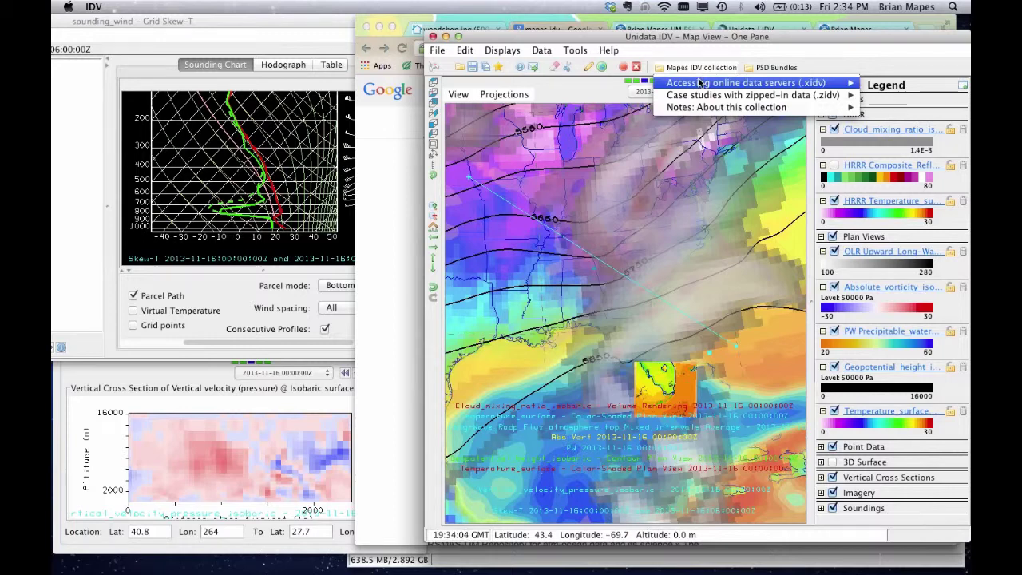
{"action": "mouse_move", "coordinate": [699, 83]}
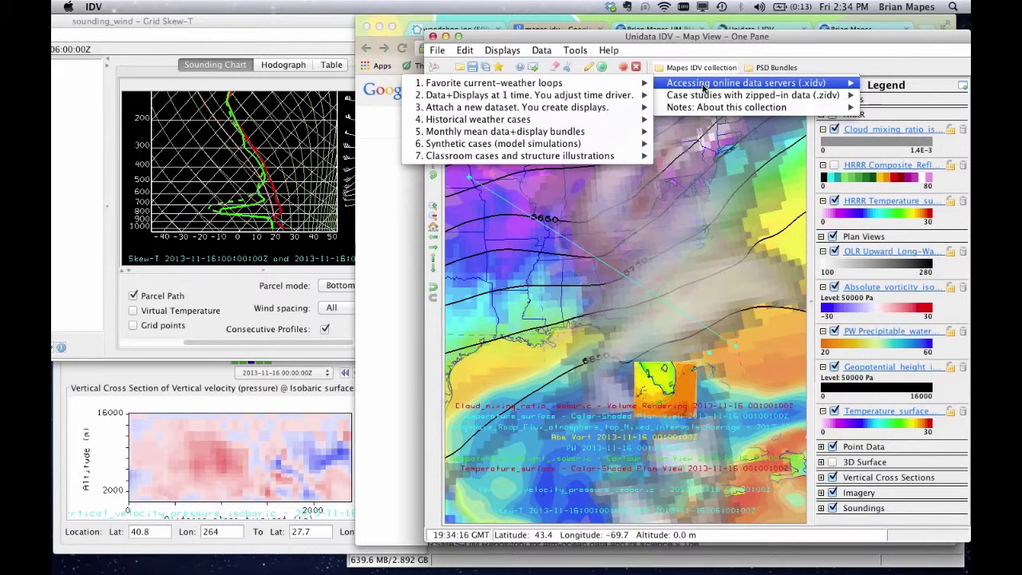
{"action": "mouse_move", "coordinate": [587, 86]}
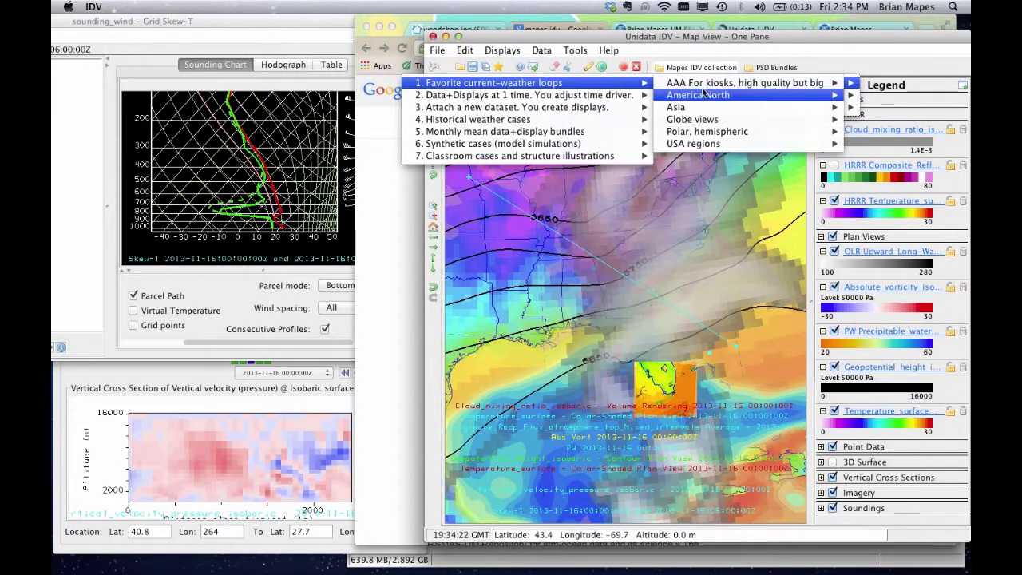
{"action": "left_click", "coordinate": [761, 76]}
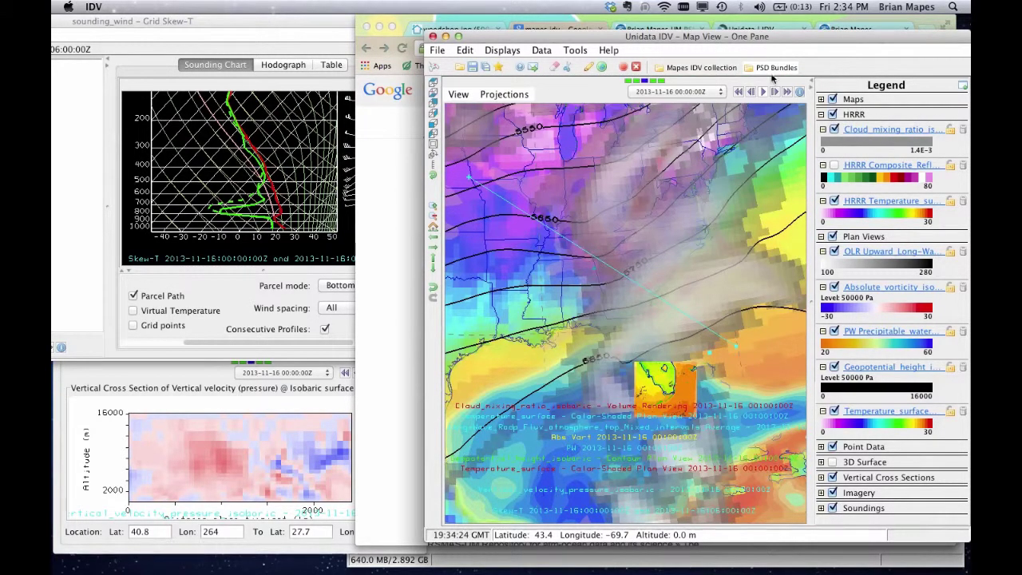
Look through the collection's Case studies and Notes entries, closing the menu without loading anything
{"action": "left_click", "coordinate": [699, 67]}
{"action": "mouse_move", "coordinate": [710, 97]}
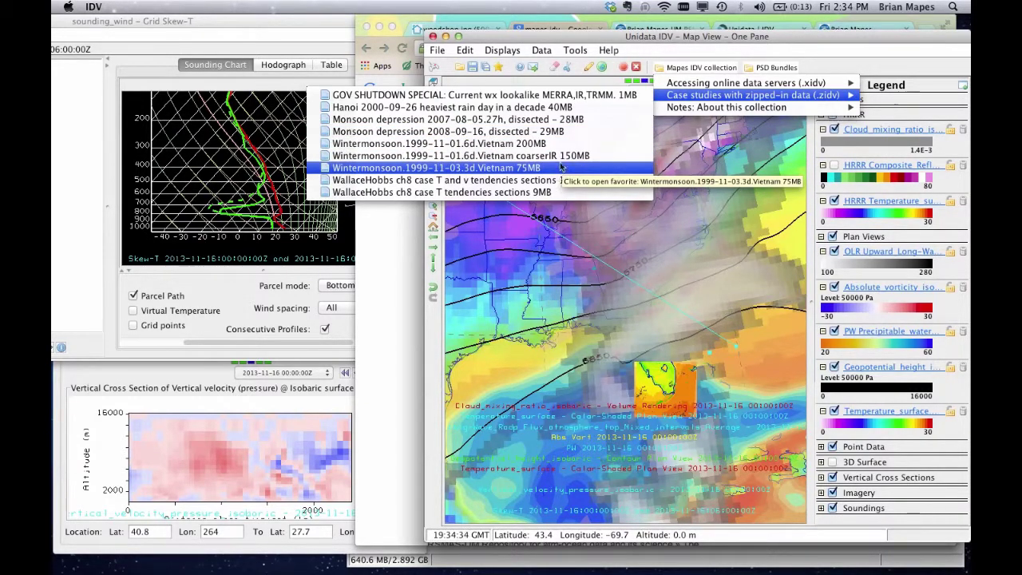
{"action": "left_click", "coordinate": [821, 69]}
{"action": "left_click", "coordinate": [701, 67]}
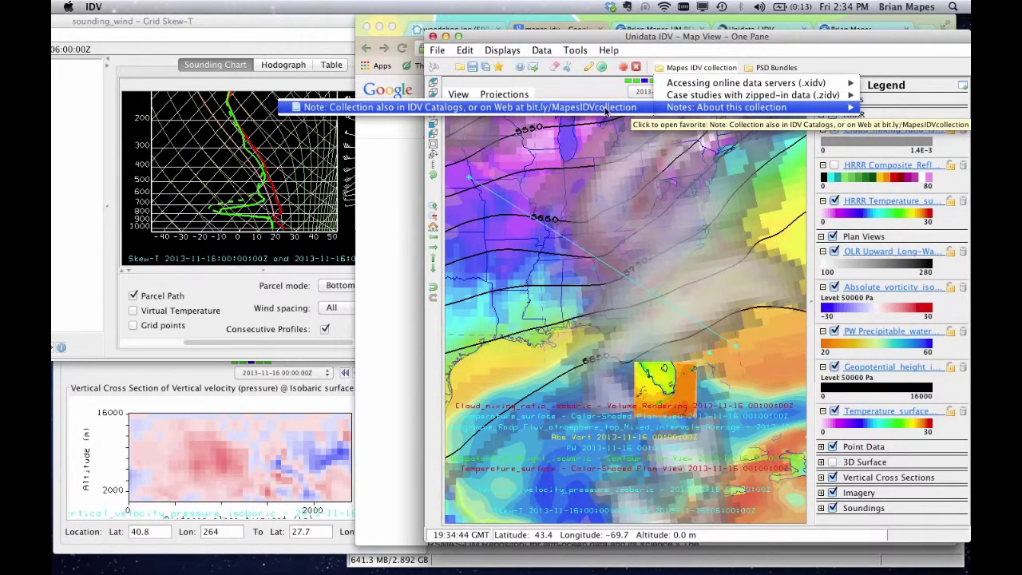
{"action": "left_click", "coordinate": [823, 69]}
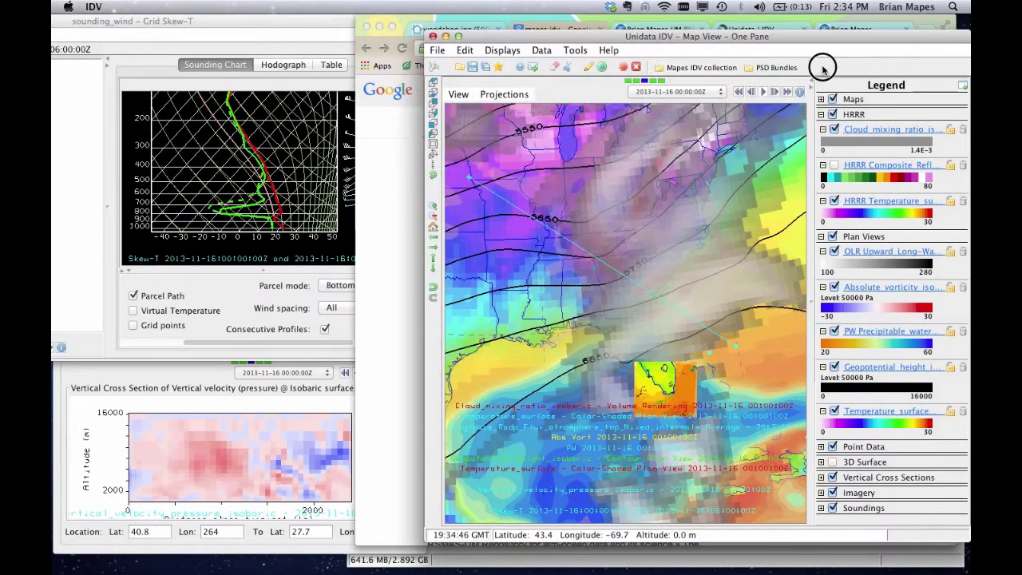
In Chrome, open 'The Mapes IDV collection' search result in a new tab
{"action": "left_click", "coordinate": [770, 23]}
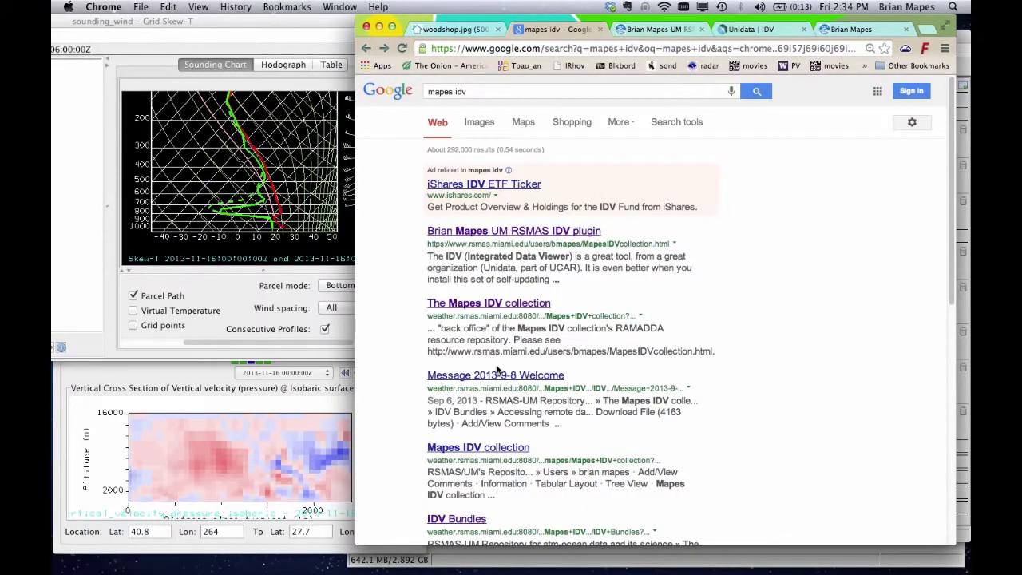
{"action": "right_click", "coordinate": [501, 302]}
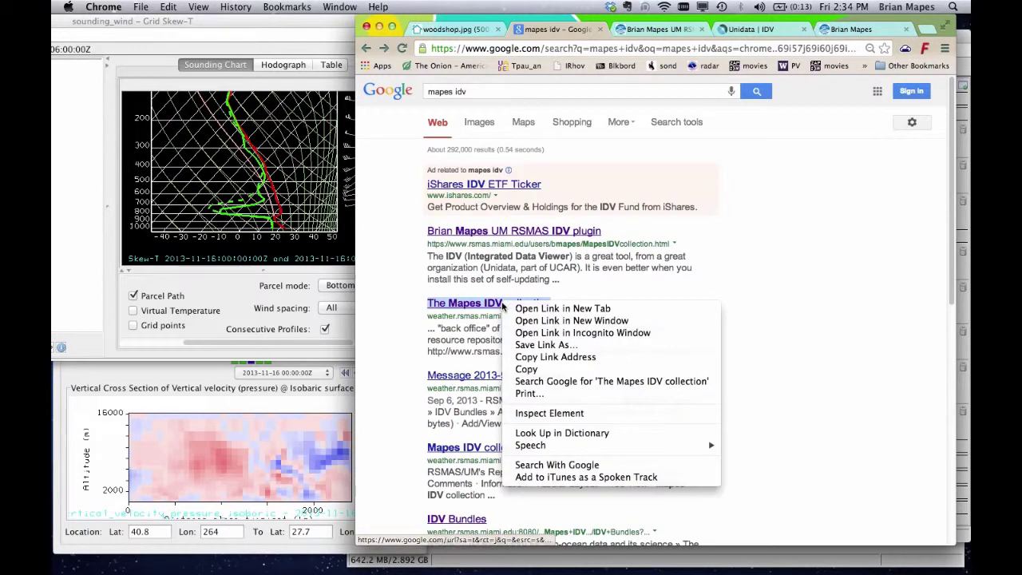
{"action": "left_click", "coordinate": [559, 308]}
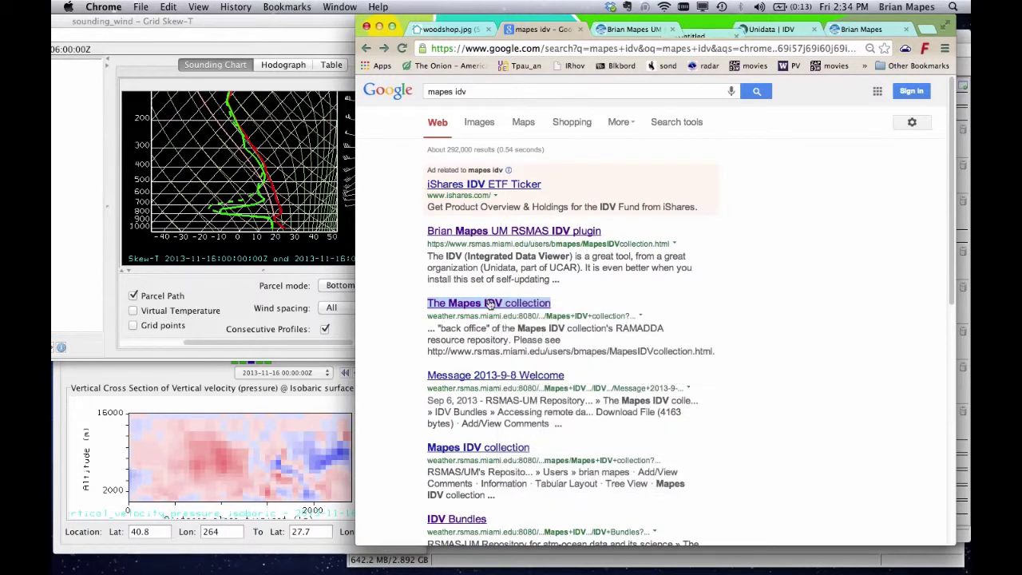
{"action": "left_click", "coordinate": [696, 30]}
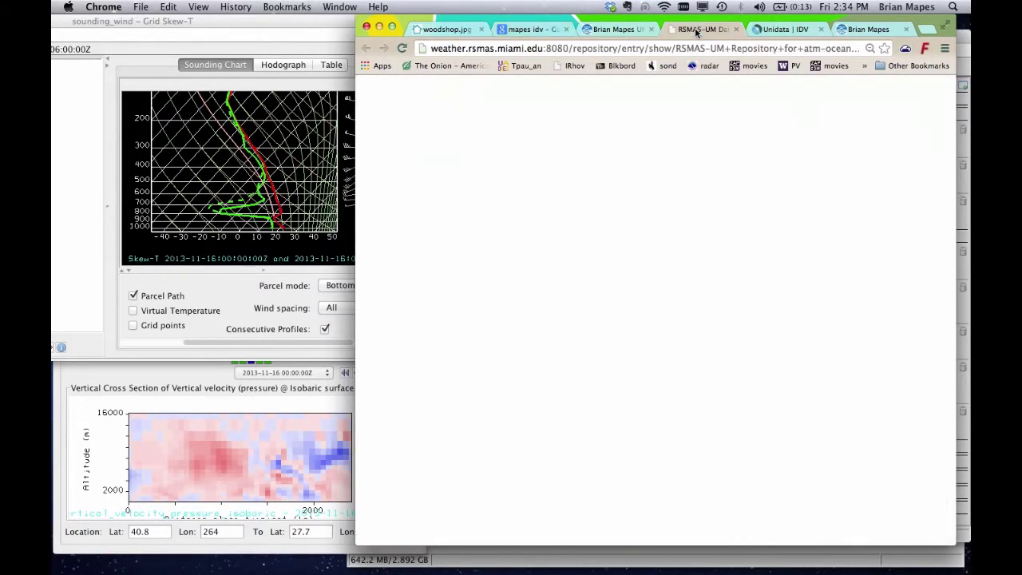
Expand IDV Bundles and the zipped-in case studies, then preview and close the GOV SHUTDOWN image
{"action": "left_click", "coordinate": [371, 308]}
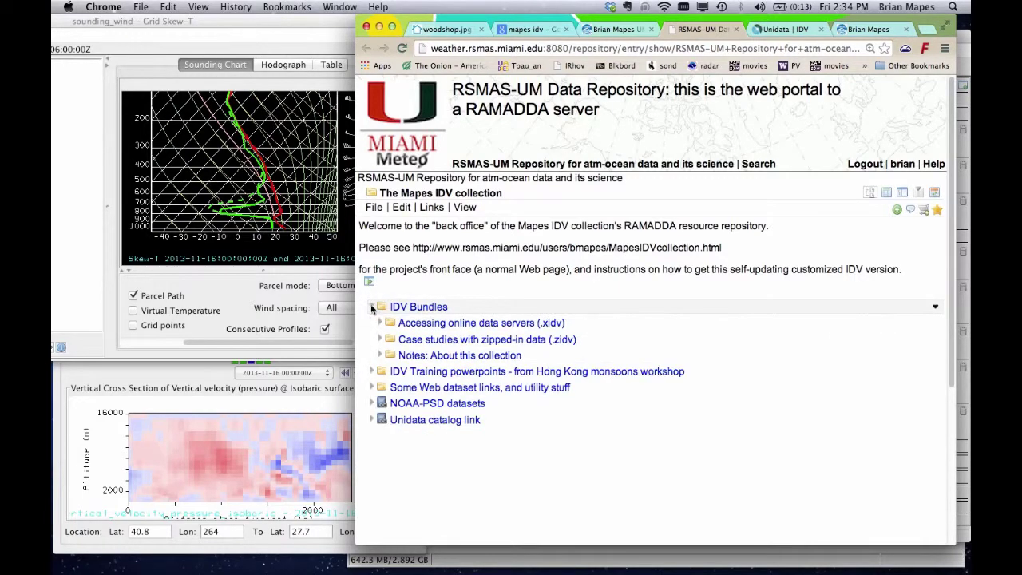
{"action": "left_click", "coordinate": [380, 338]}
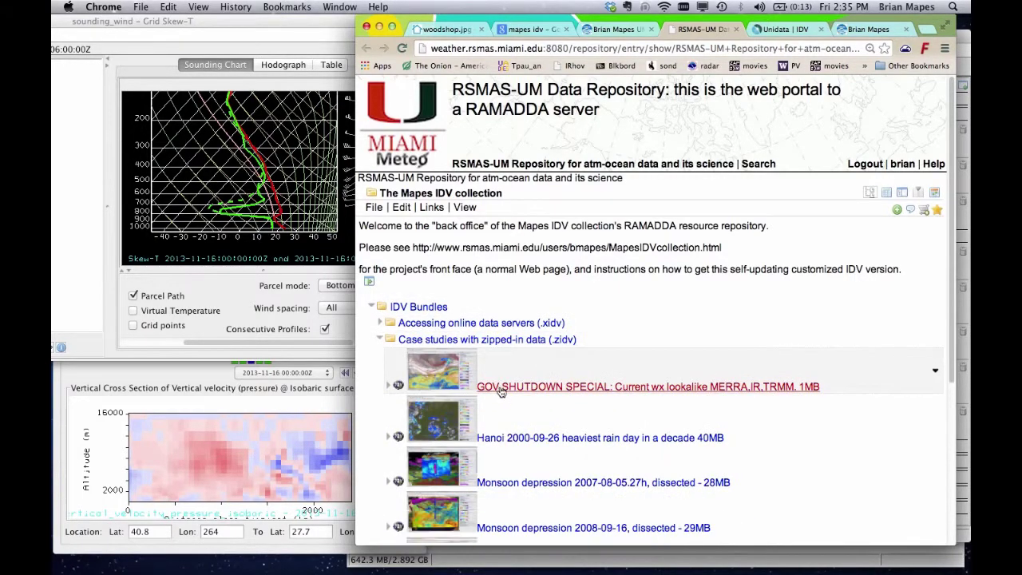
{"action": "left_click", "coordinate": [444, 384]}
{"action": "scroll", "coordinate": [444, 384], "scroll_direction": "down", "scroll_amount": 10}
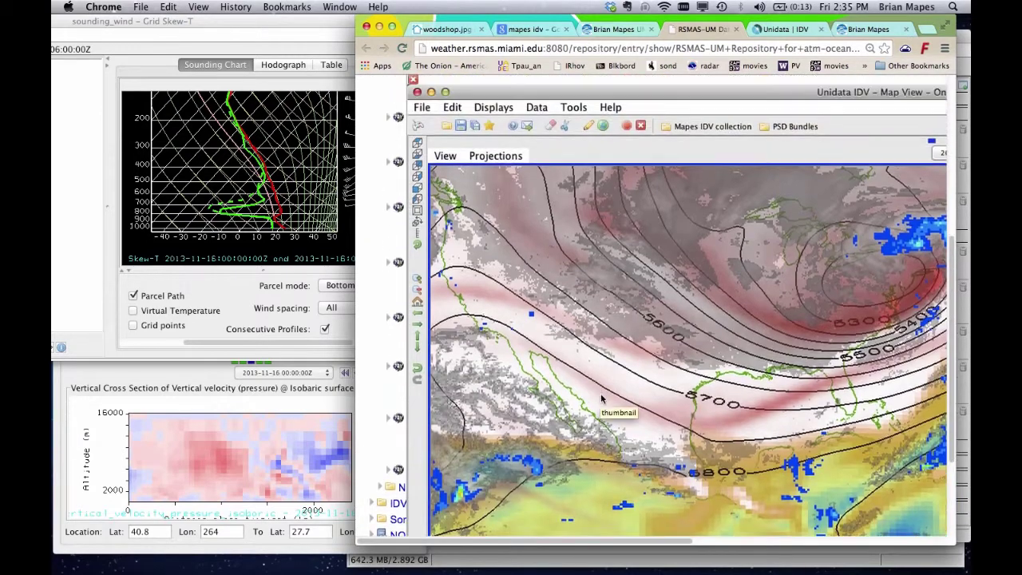
{"action": "scroll", "coordinate": [603, 399], "scroll_direction": "up", "scroll_amount": 2}
{"action": "left_click", "coordinate": [413, 125]}
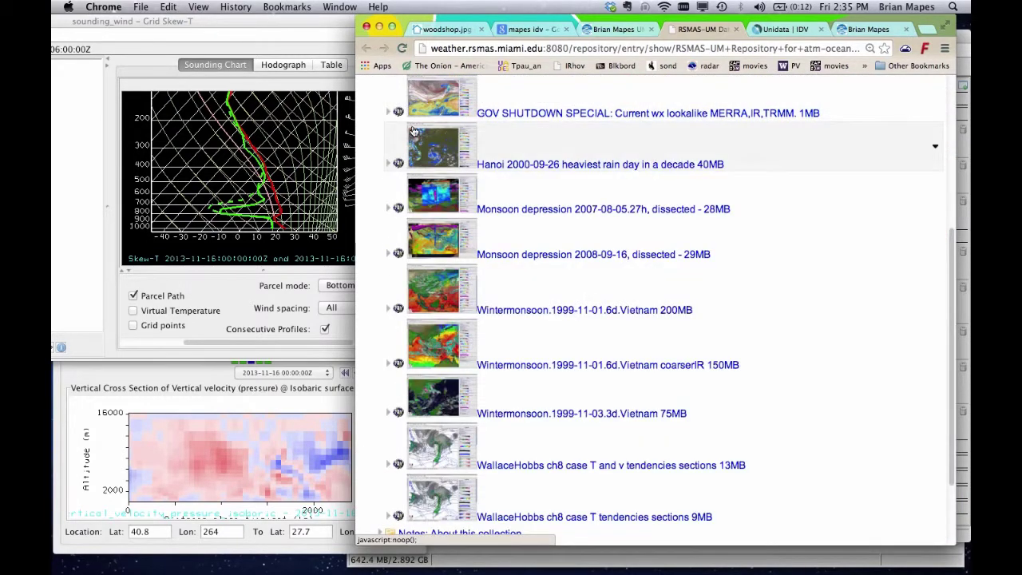
Enlarge the Monsoon depression 2007 bundle's map preview image
{"action": "left_click", "coordinate": [439, 205]}
{"action": "scroll", "coordinate": [626, 429], "scroll_direction": "down", "scroll_amount": 3}
{"action": "scroll", "coordinate": [625, 429], "scroll_direction": "down", "scroll_amount": 2}
{"action": "scroll", "coordinate": [625, 429], "scroll_direction": "up", "scroll_amount": 5}
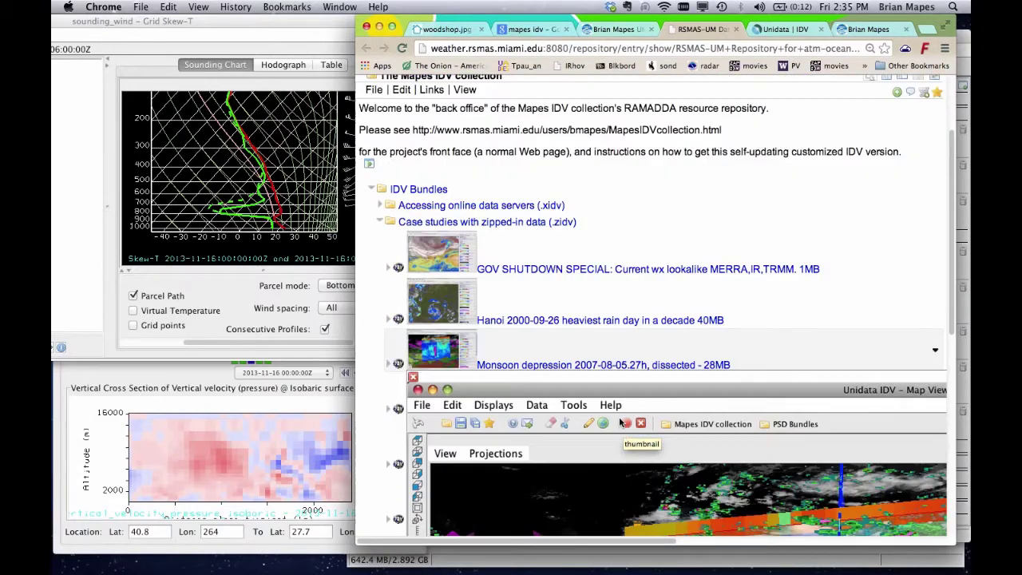
Close the Monsoon preview, dismiss its link options without saving, and switch back to IDV
{"action": "left_click", "coordinate": [415, 379]}
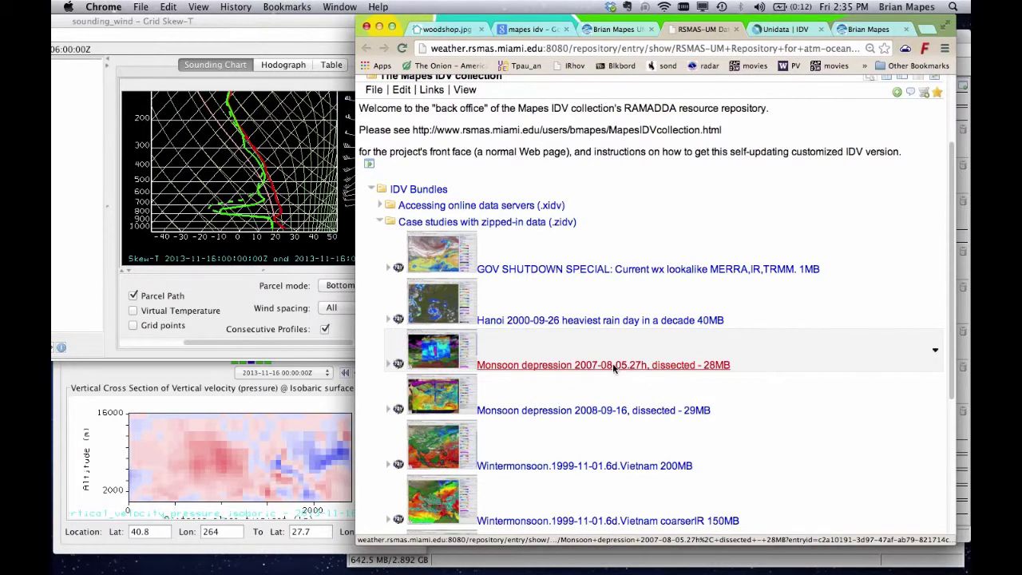
{"action": "right_click", "coordinate": [613, 365]}
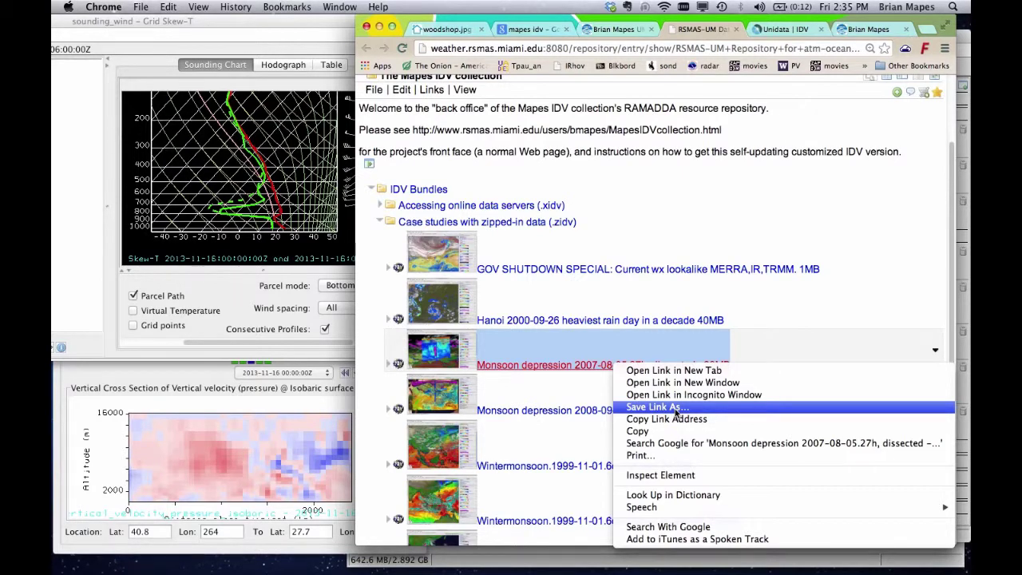
{"action": "left_click", "coordinate": [805, 309]}
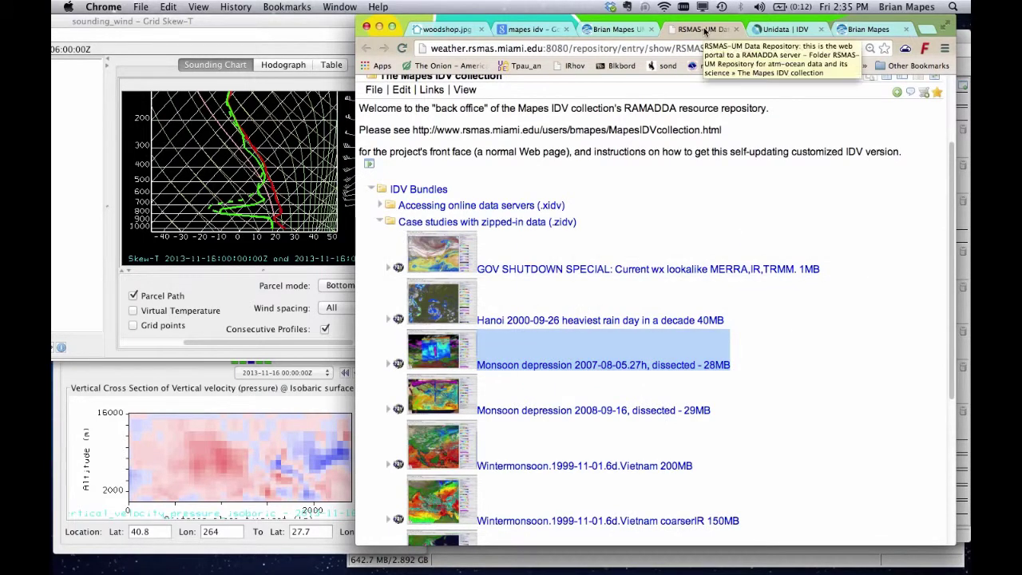
{"action": "left_click", "coordinate": [964, 148]}
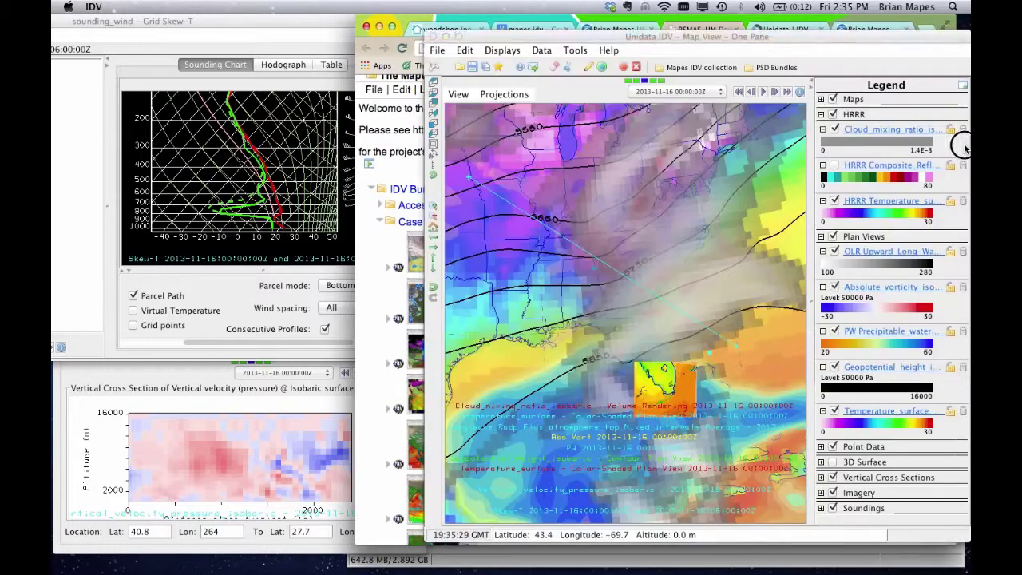
Browse the Mapes IDV collection bundle submenus and close them without choosing one
{"action": "left_click", "coordinate": [696, 70]}
{"action": "mouse_move", "coordinate": [706, 82]}
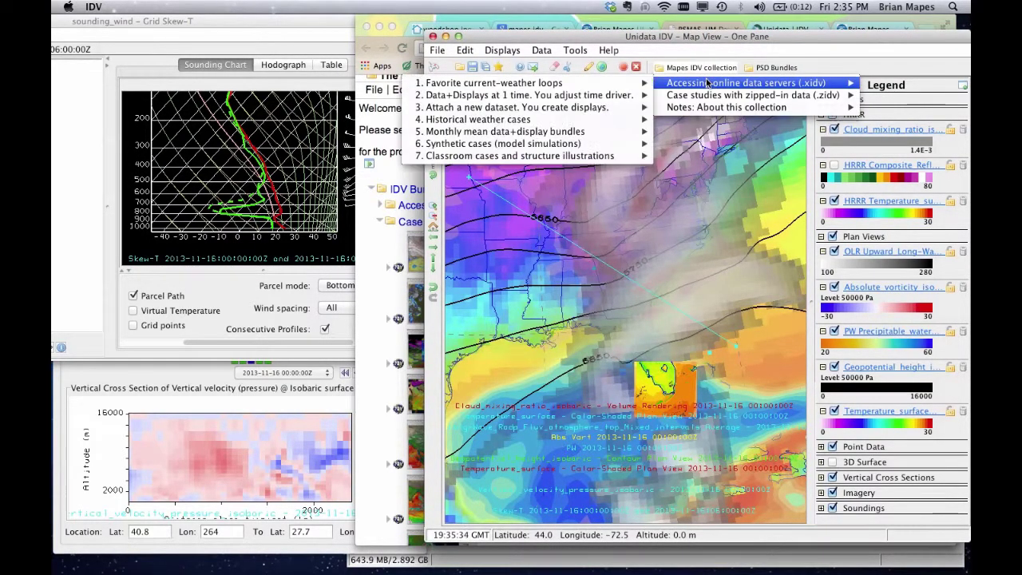
{"action": "mouse_move", "coordinate": [603, 83]}
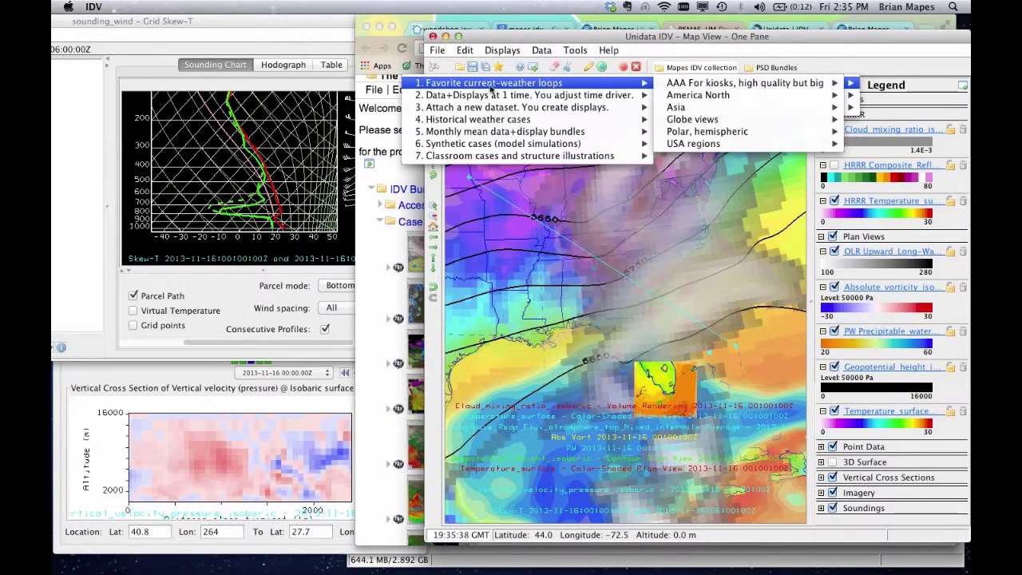
{"action": "left_click", "coordinate": [822, 70]}
{"action": "left_click_drag", "start_coordinate": [676, 285], "coordinate": [609, 302]}
{"action": "left_click", "coordinate": [762, 91]}
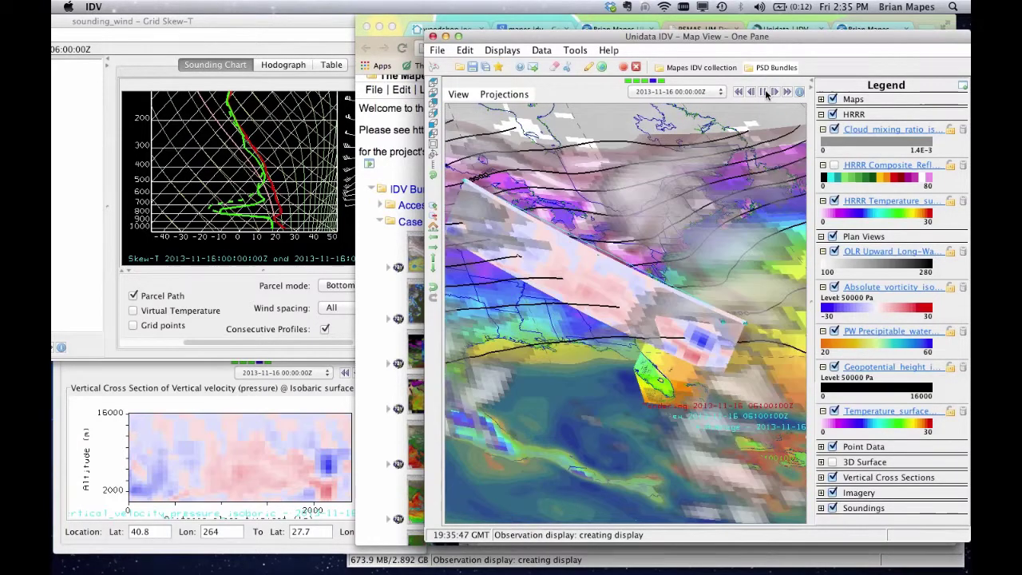
{"action": "left_click", "coordinate": [433, 83]}
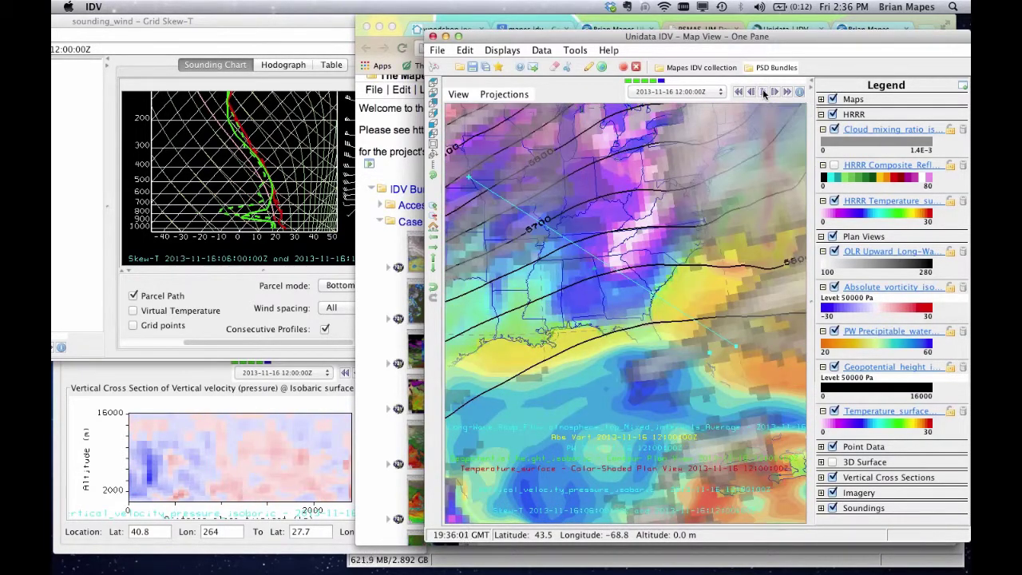
{"action": "left_click", "coordinate": [628, 81]}
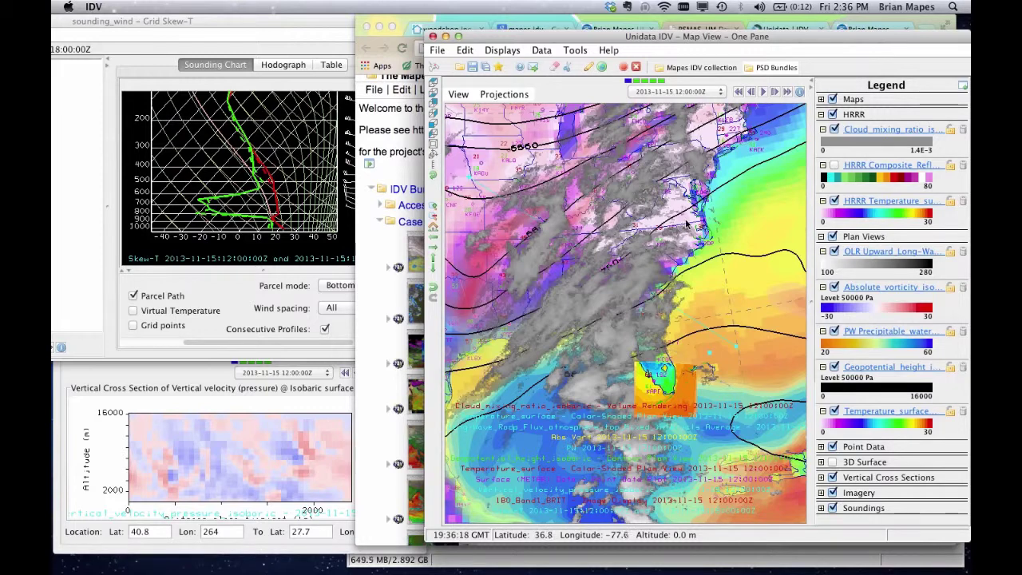
Check the Dashboard's Field Selector, then delete the HRRR Composite Reflectivity layer from the map legend
{"action": "left_click", "coordinate": [727, 561]}
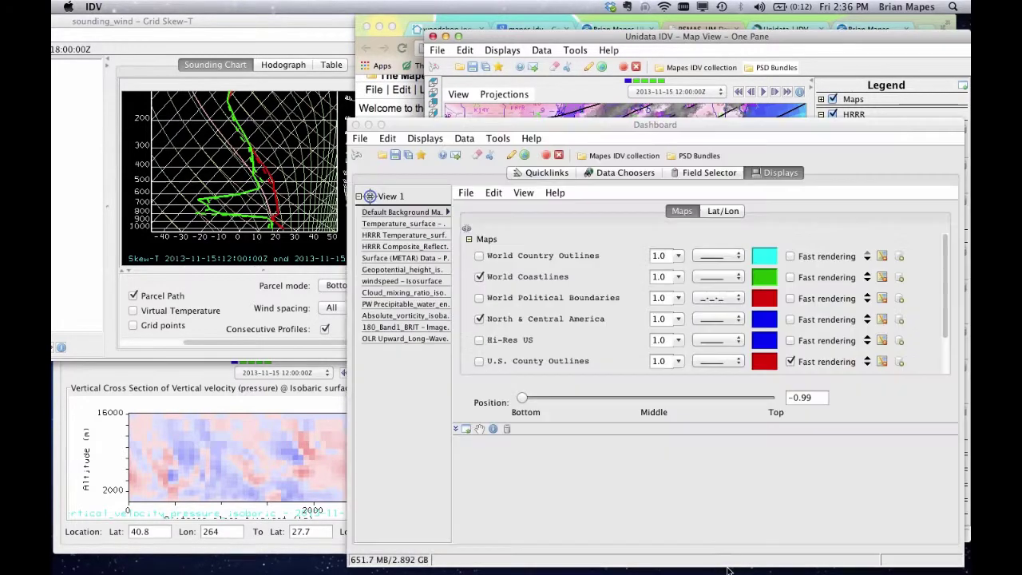
{"action": "left_click", "coordinate": [710, 174]}
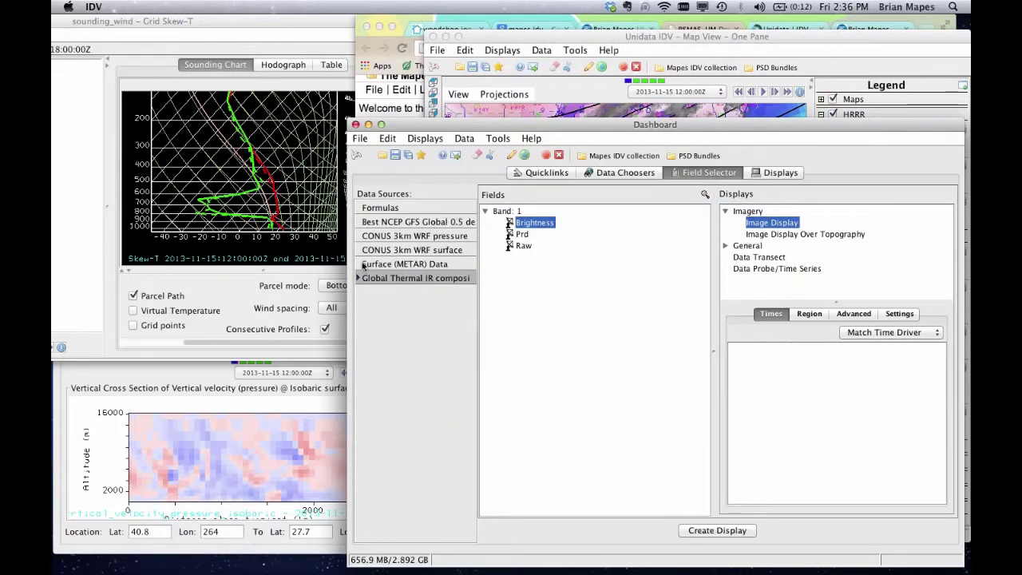
{"action": "left_click", "coordinate": [885, 43]}
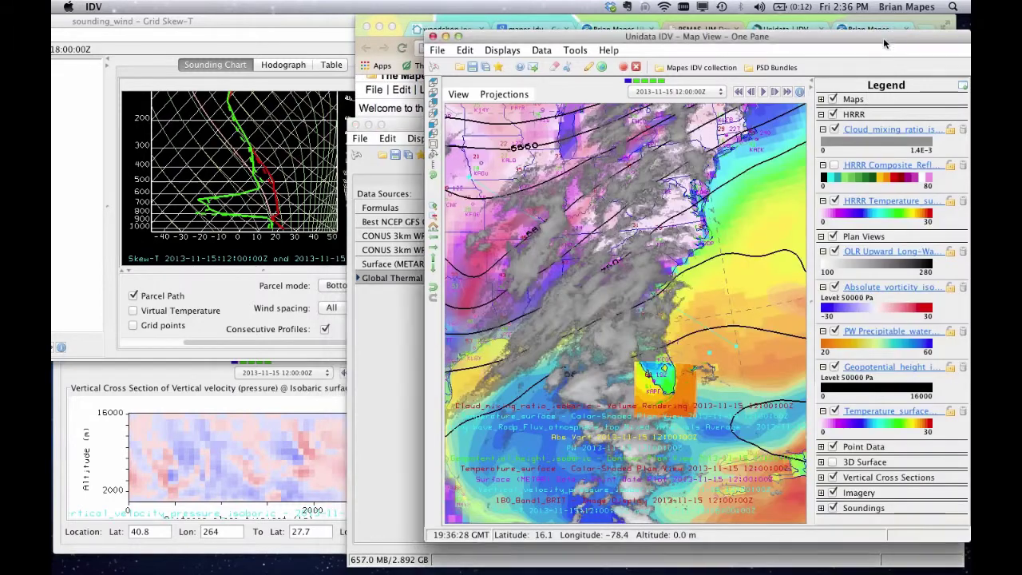
{"action": "left_click", "coordinate": [962, 166]}
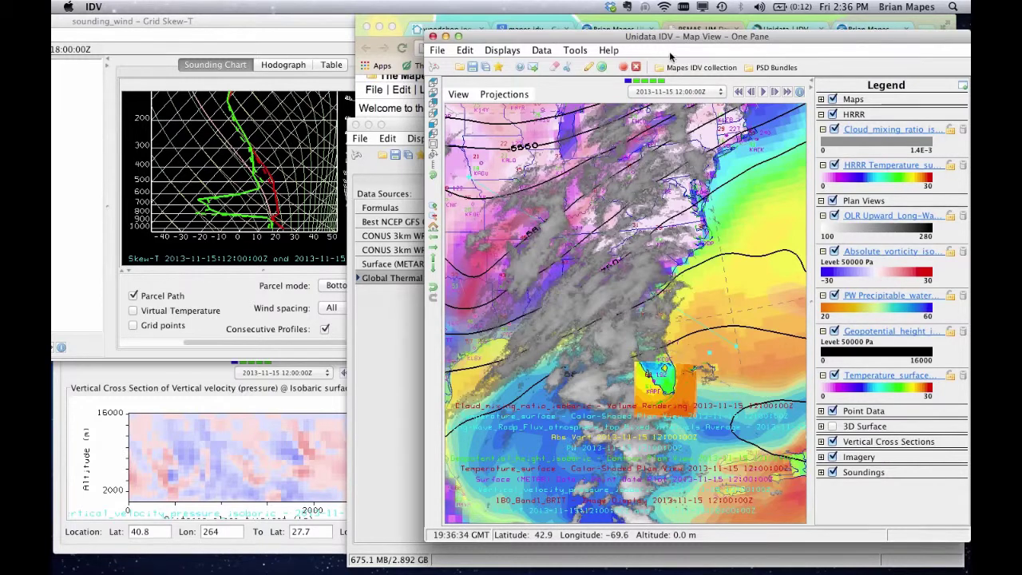
Navigate Mapes IDV collection > Accessing online data servers to the Daily averages bundles list
{"action": "left_click", "coordinate": [697, 68]}
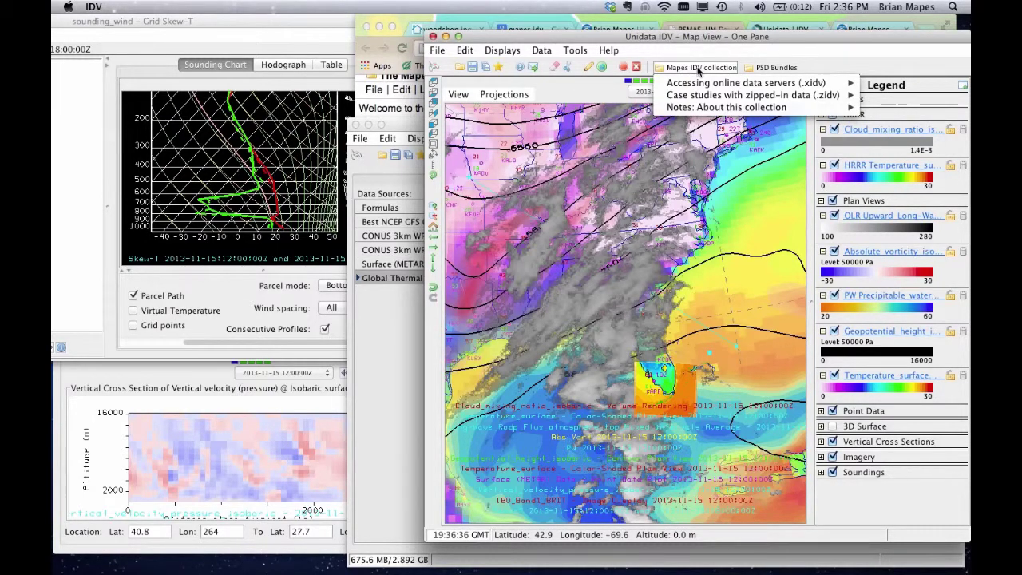
{"action": "mouse_move", "coordinate": [700, 83]}
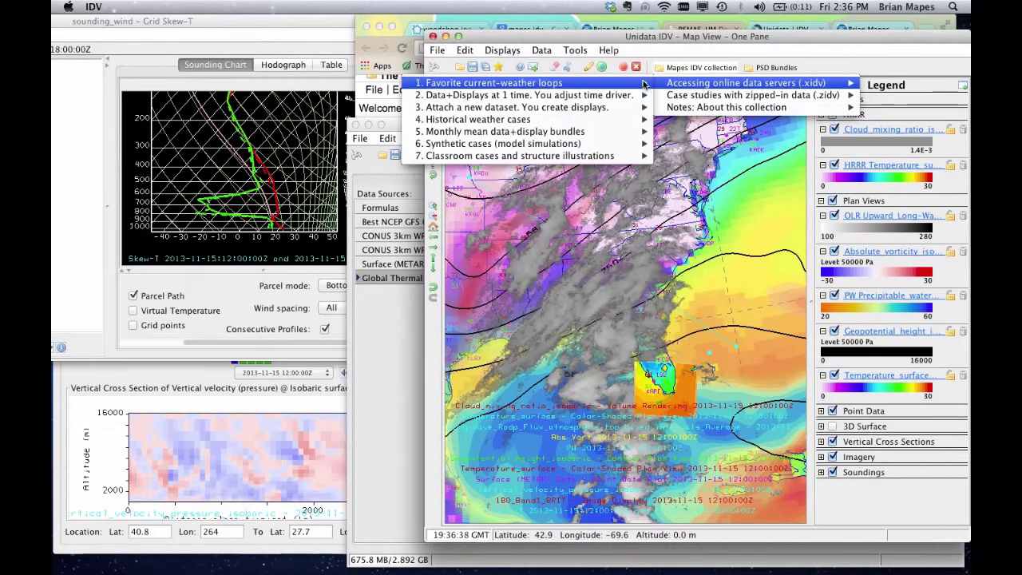
{"action": "mouse_move", "coordinate": [586, 112]}
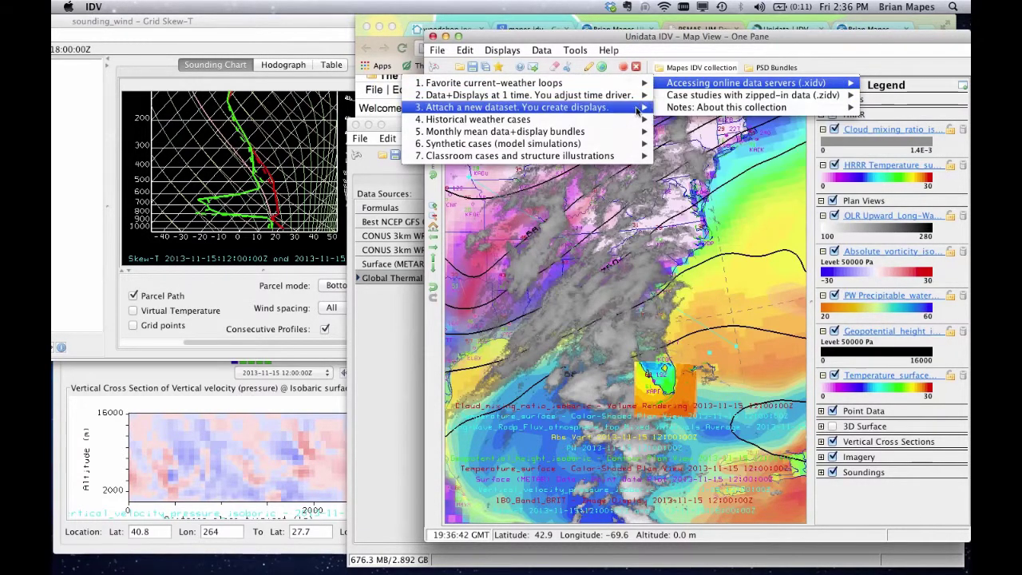
{"action": "mouse_move", "coordinate": [698, 112]}
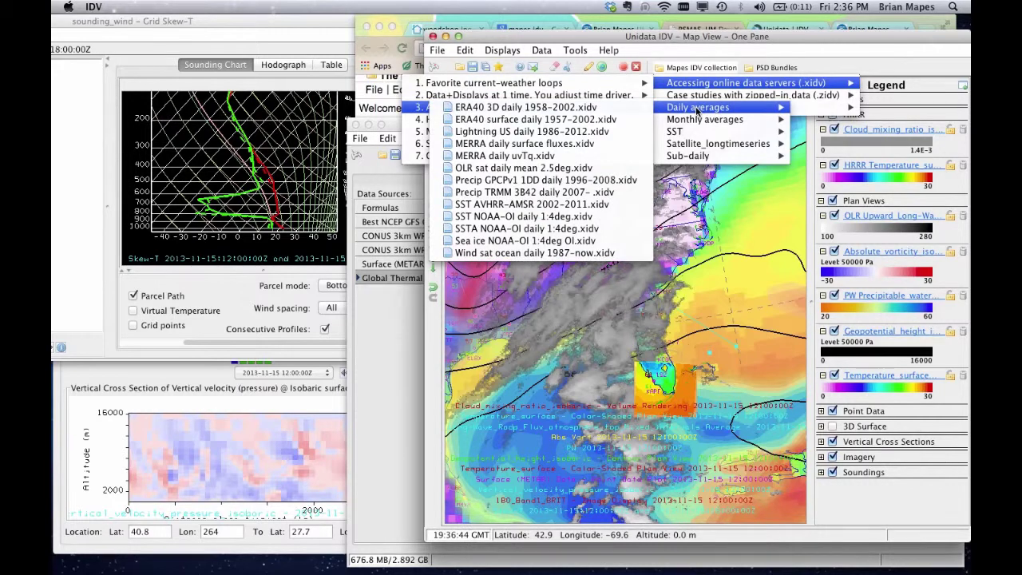